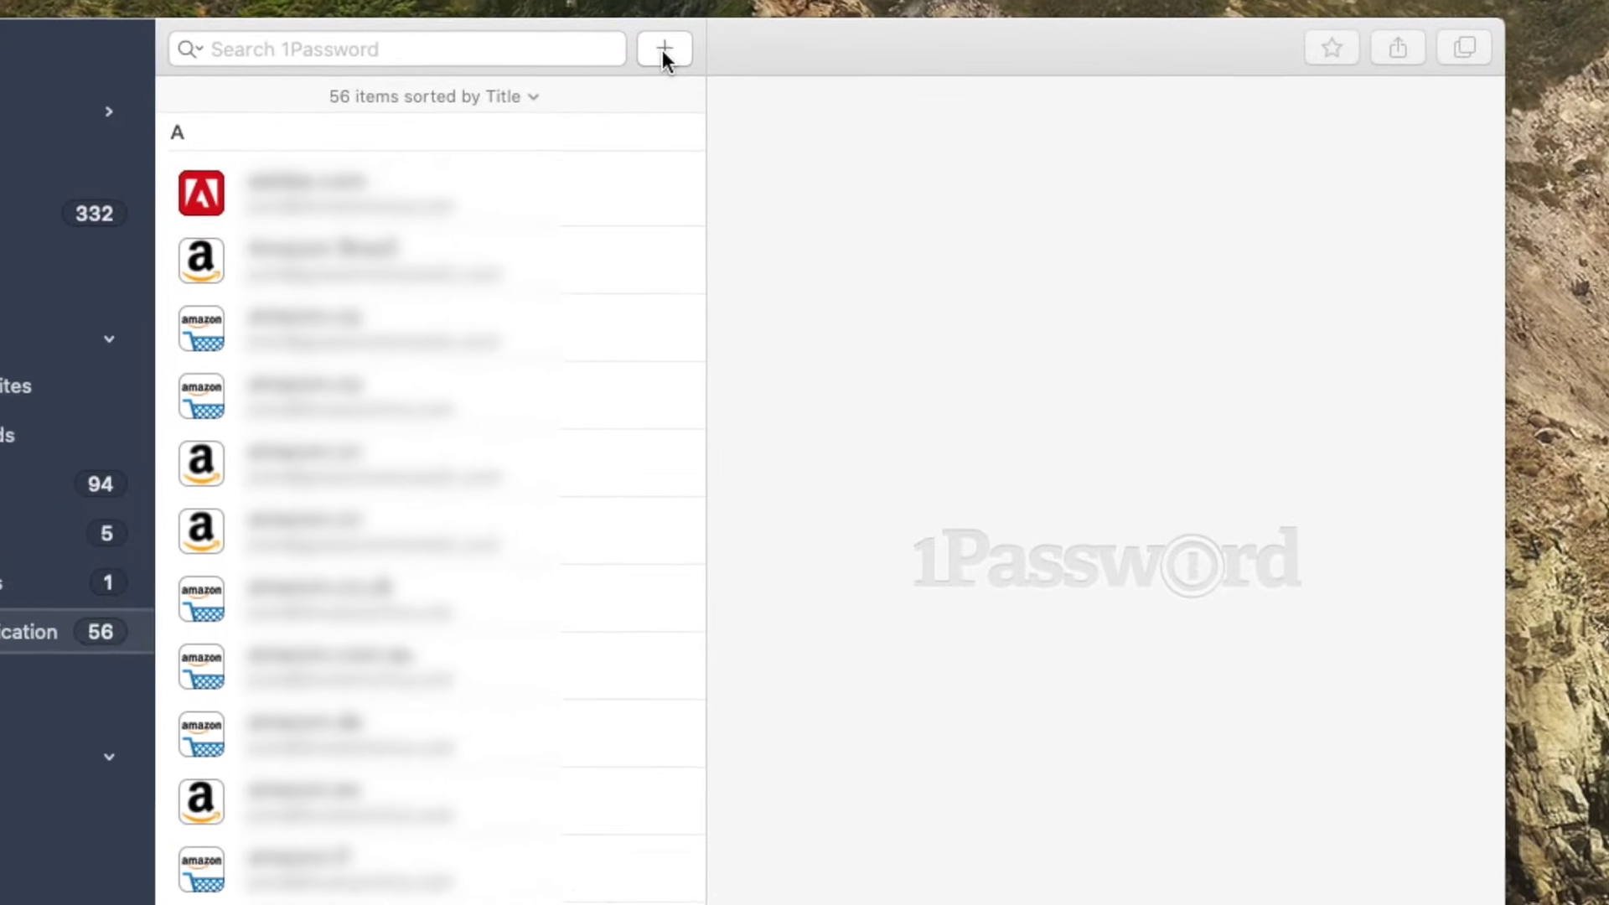
click(774, 64)
click(708, 87)
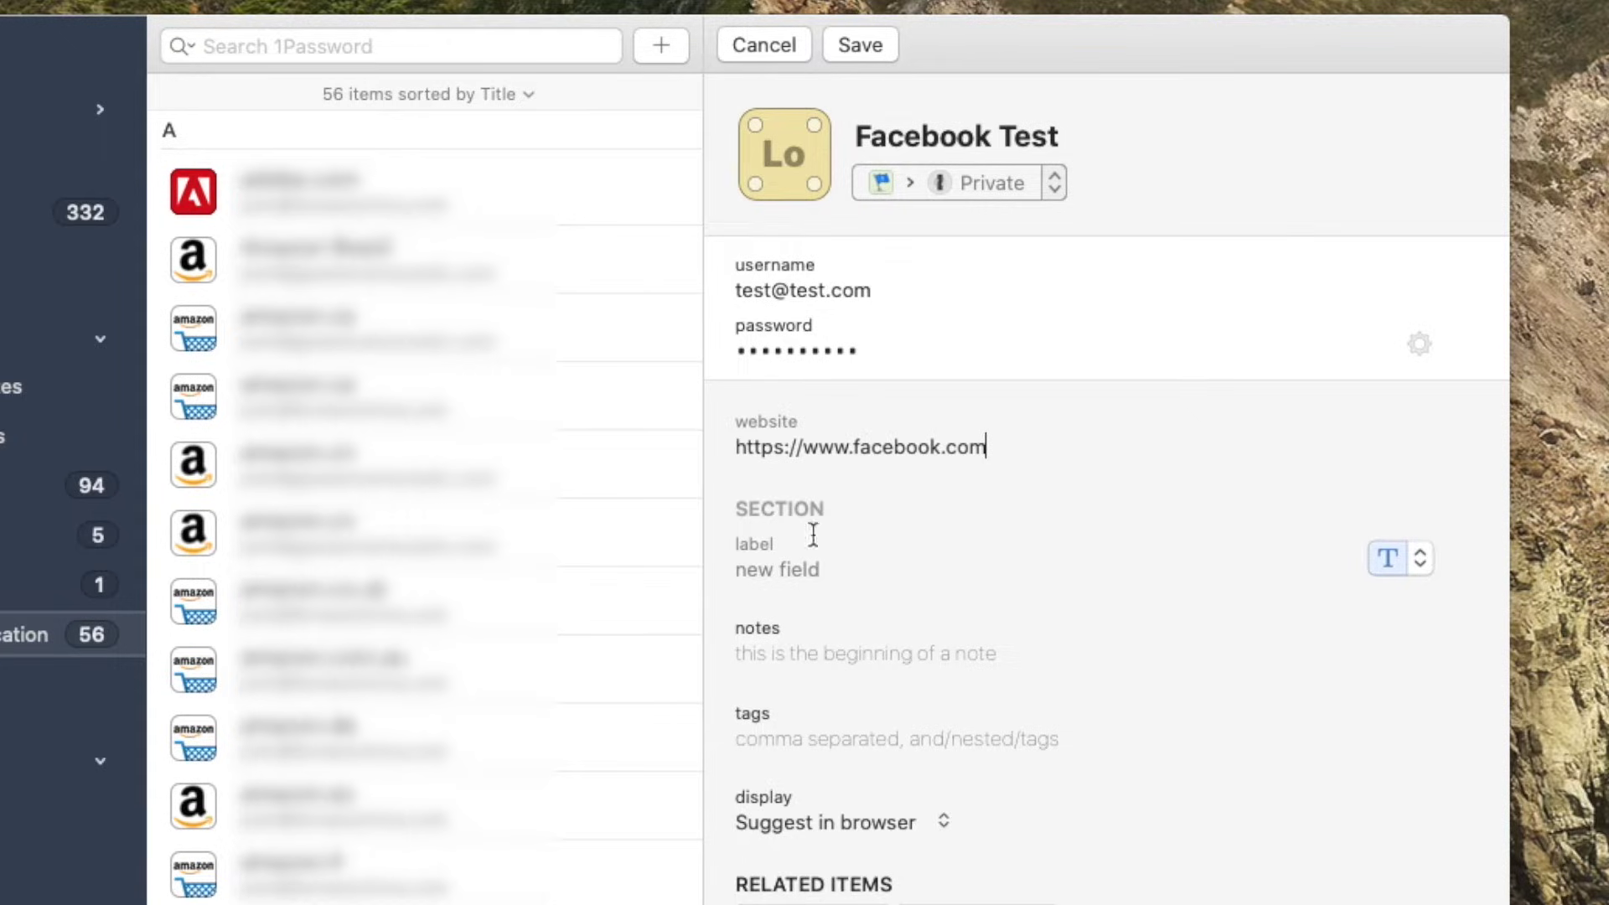
click(863, 44)
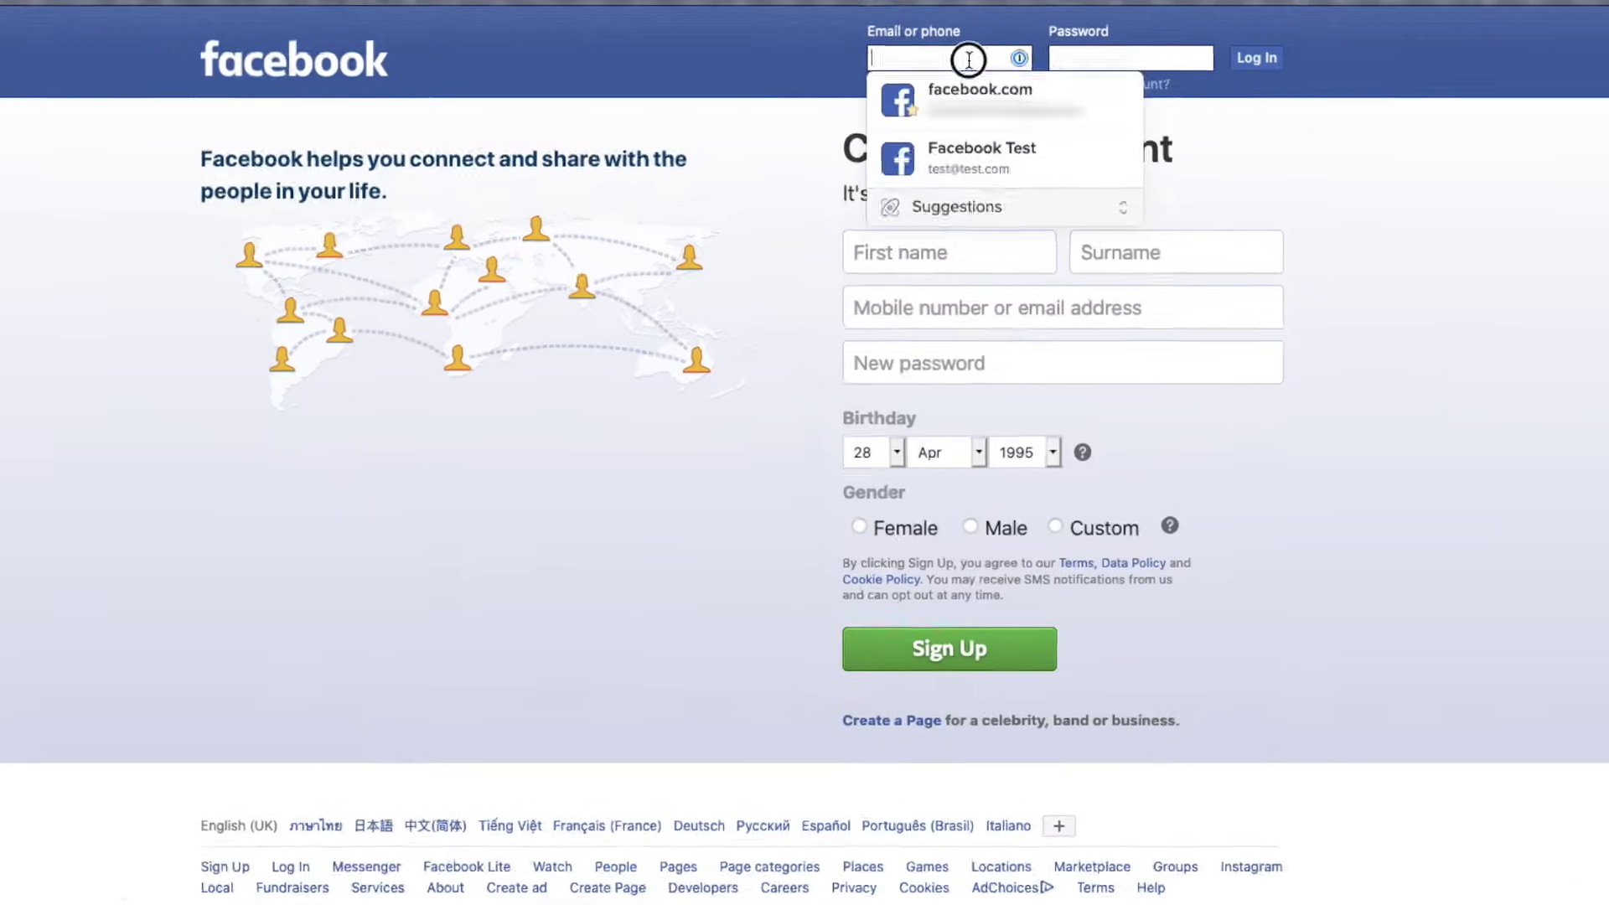
text(test@test.com)
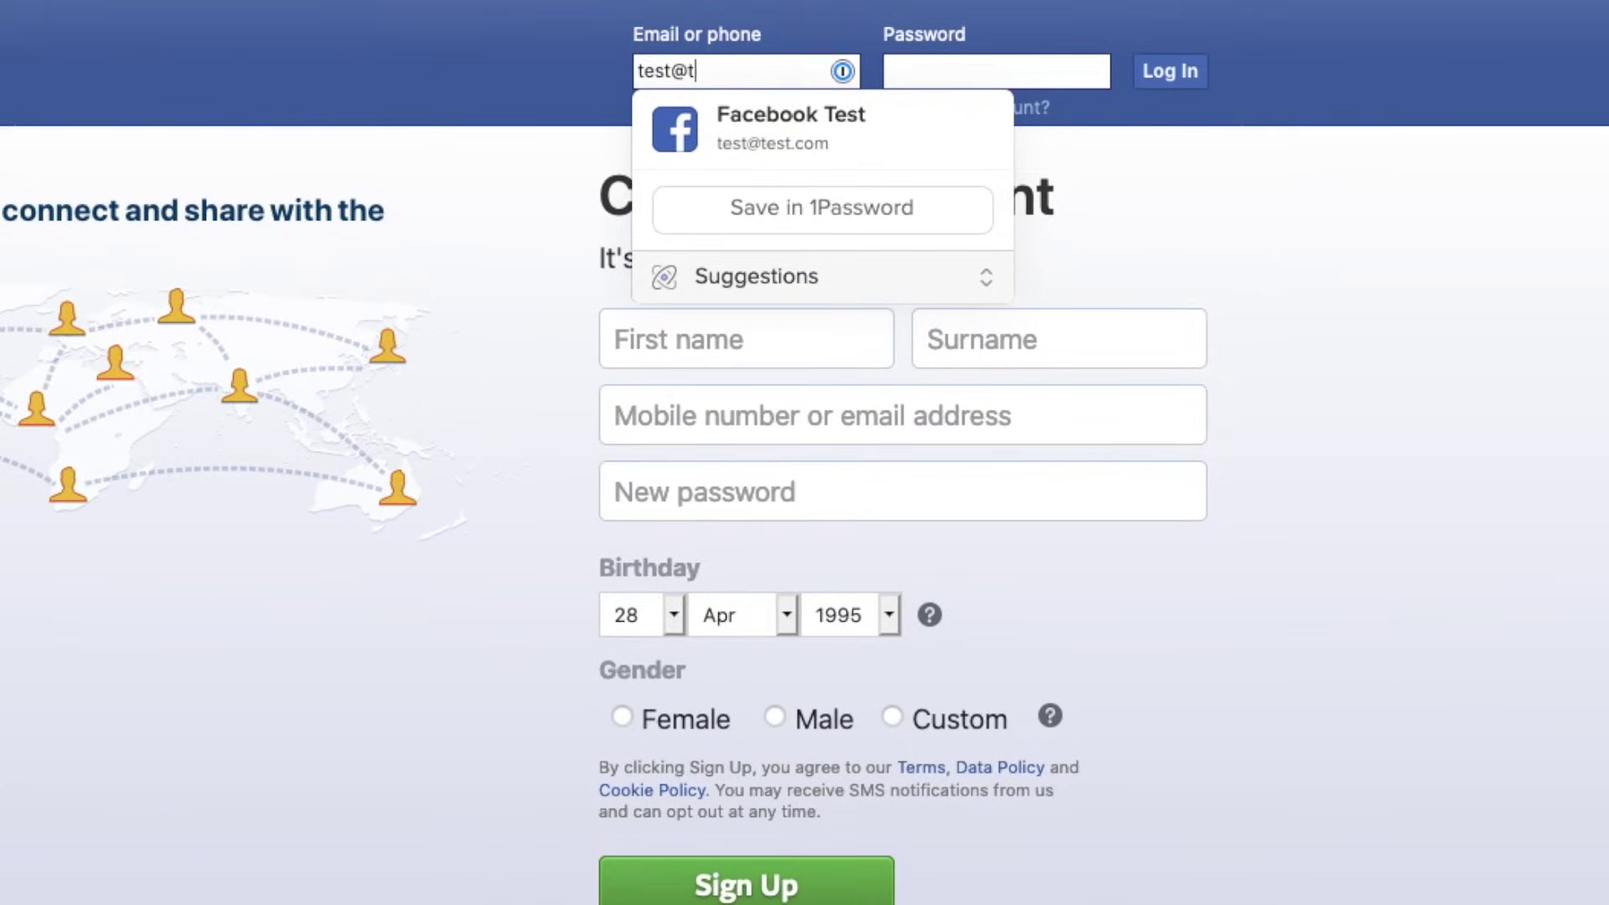
Step: Enter the Facebook login credentials and choose to save them as a new 1Password login
key(Tab)
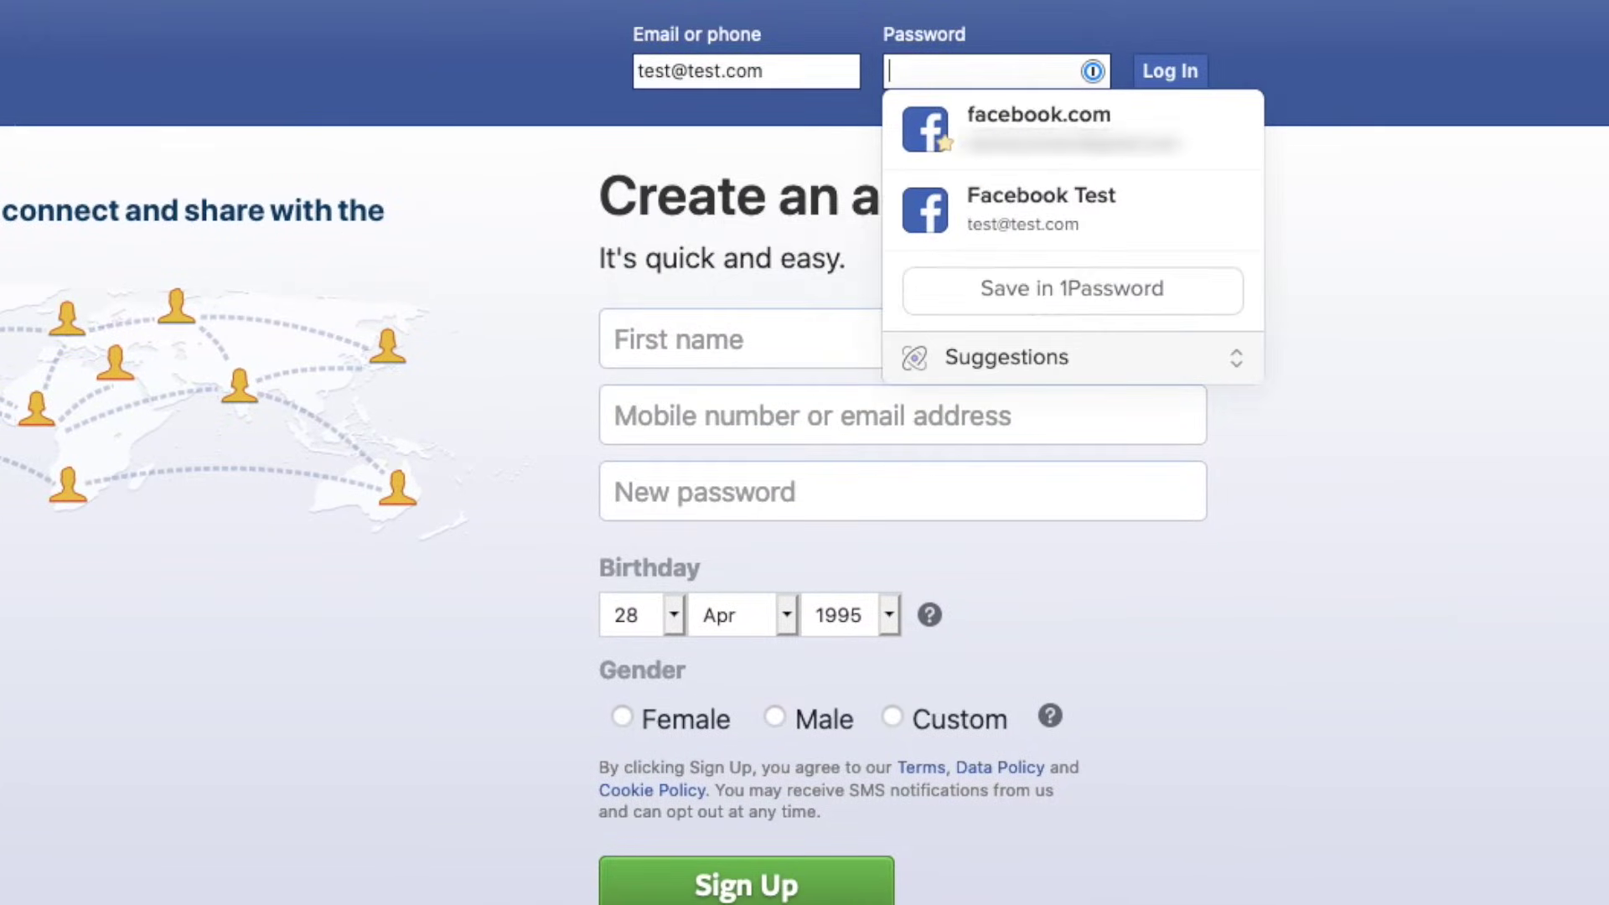
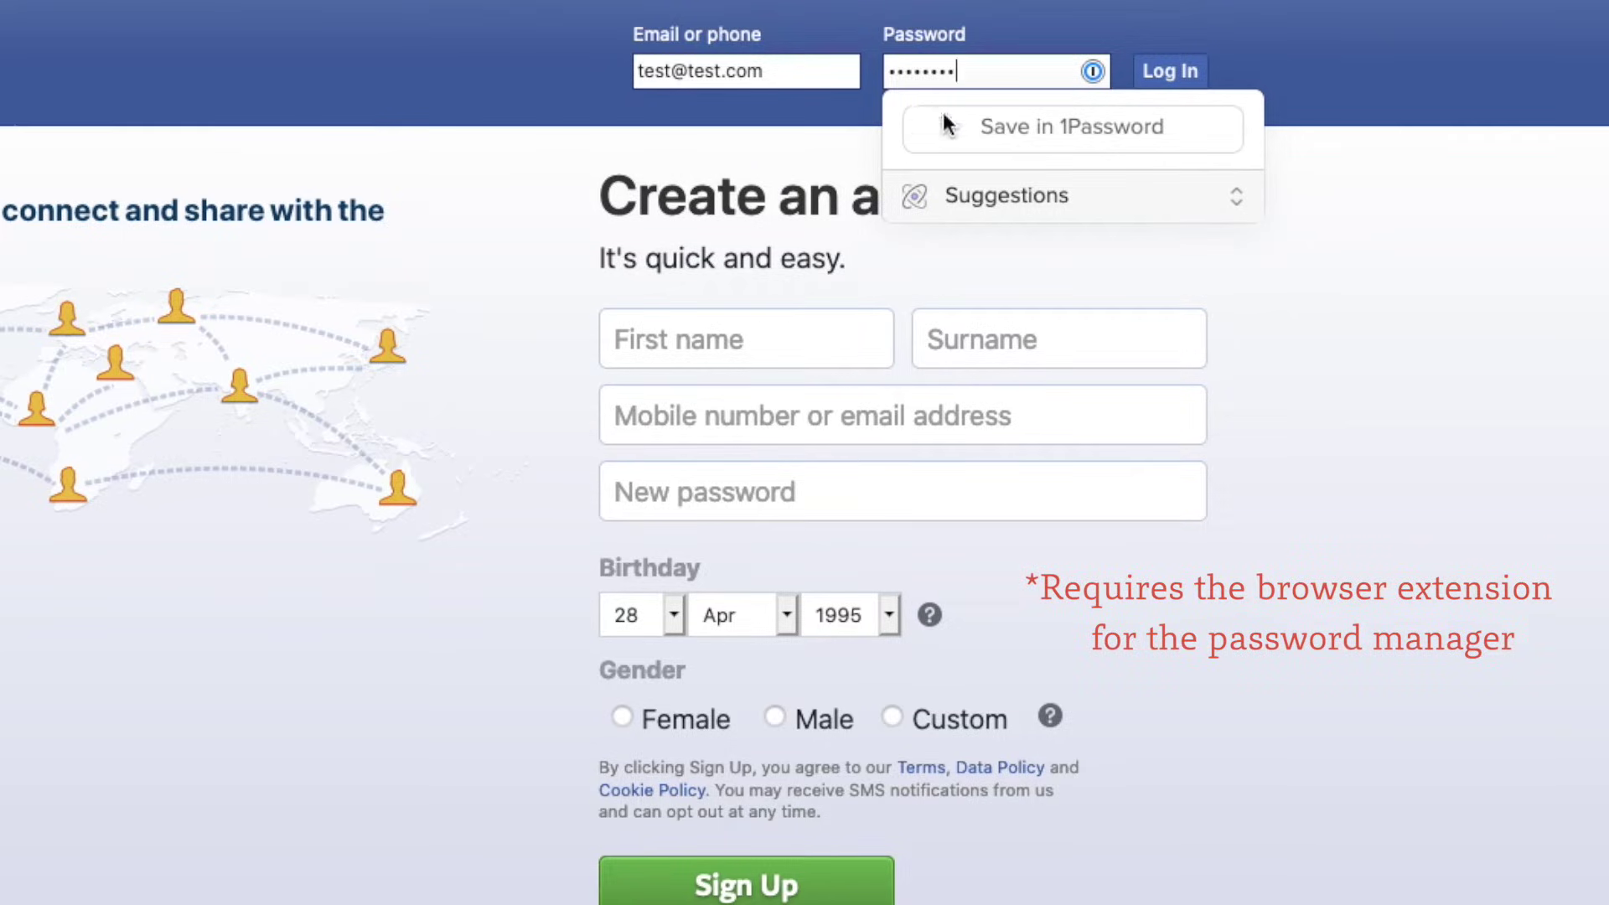
click(1051, 134)
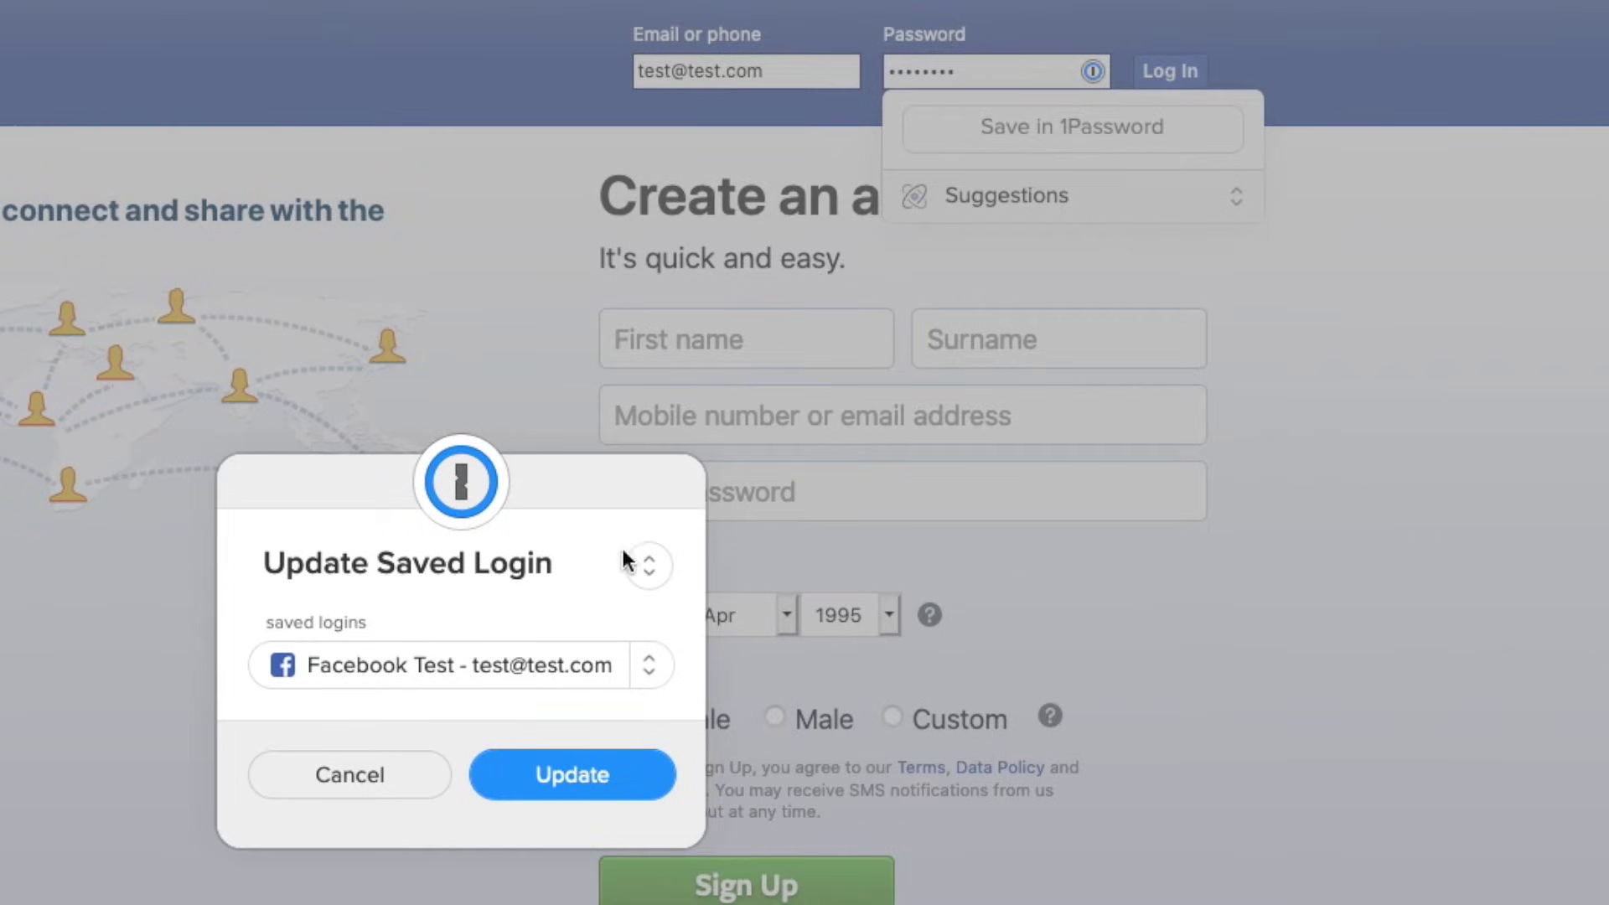
click(650, 563)
click(414, 568)
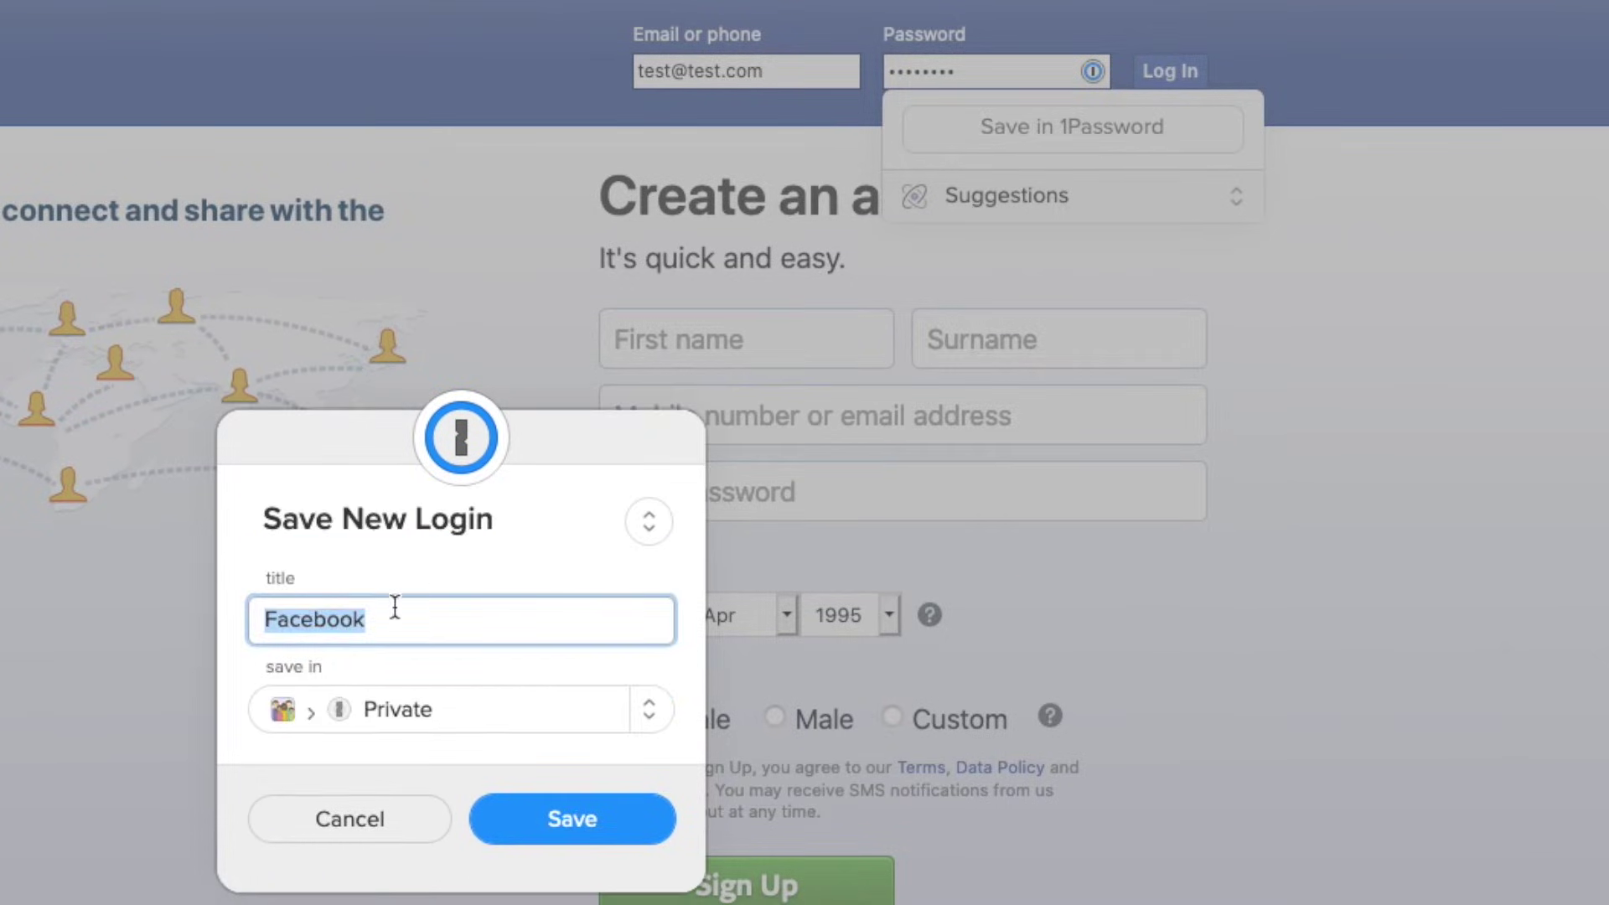
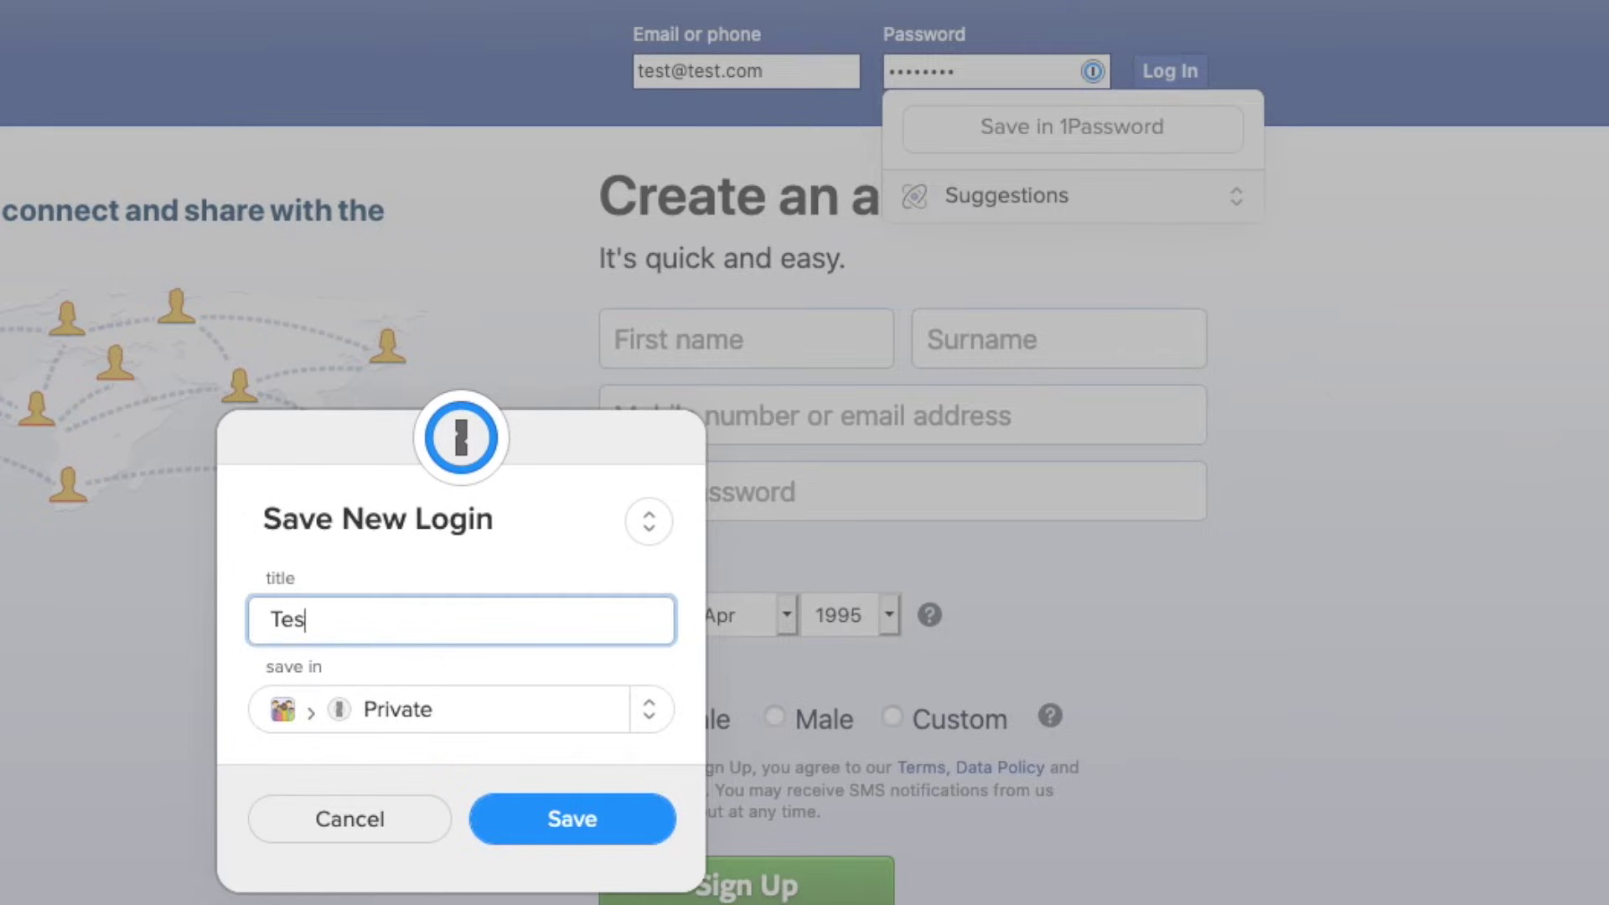
Step: Title the new login 'Facebook Tester', save it, and show the suggested logins
key(BackSpace)
key(BackSpace)
key(BackSpace)
text(Facebook Tester)
key(Return)
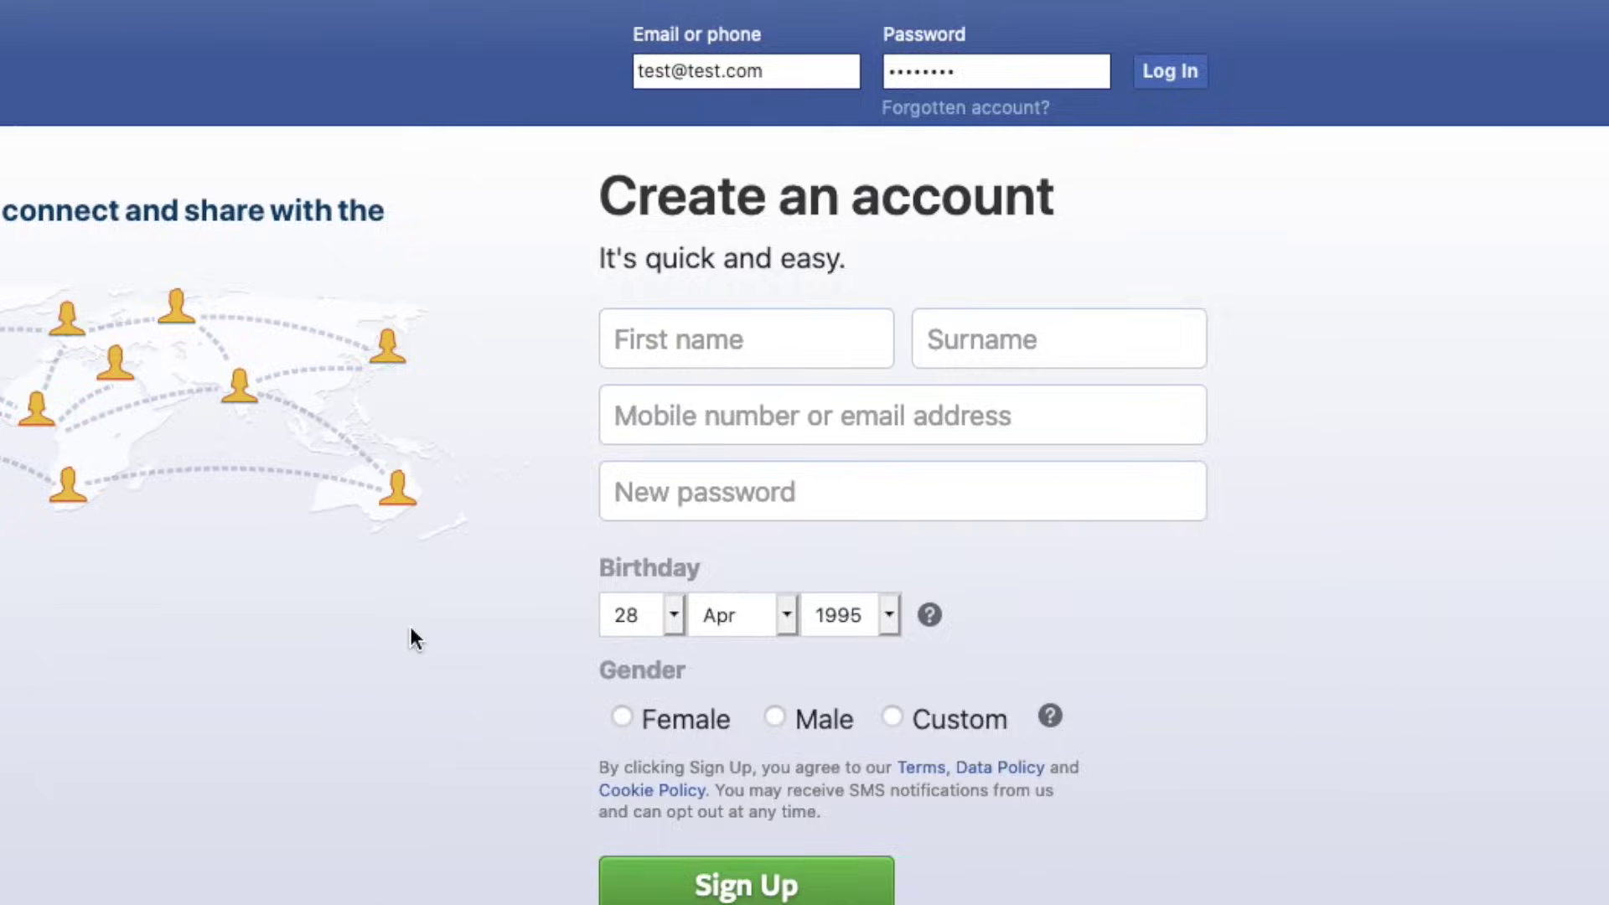
key(super+backslash)
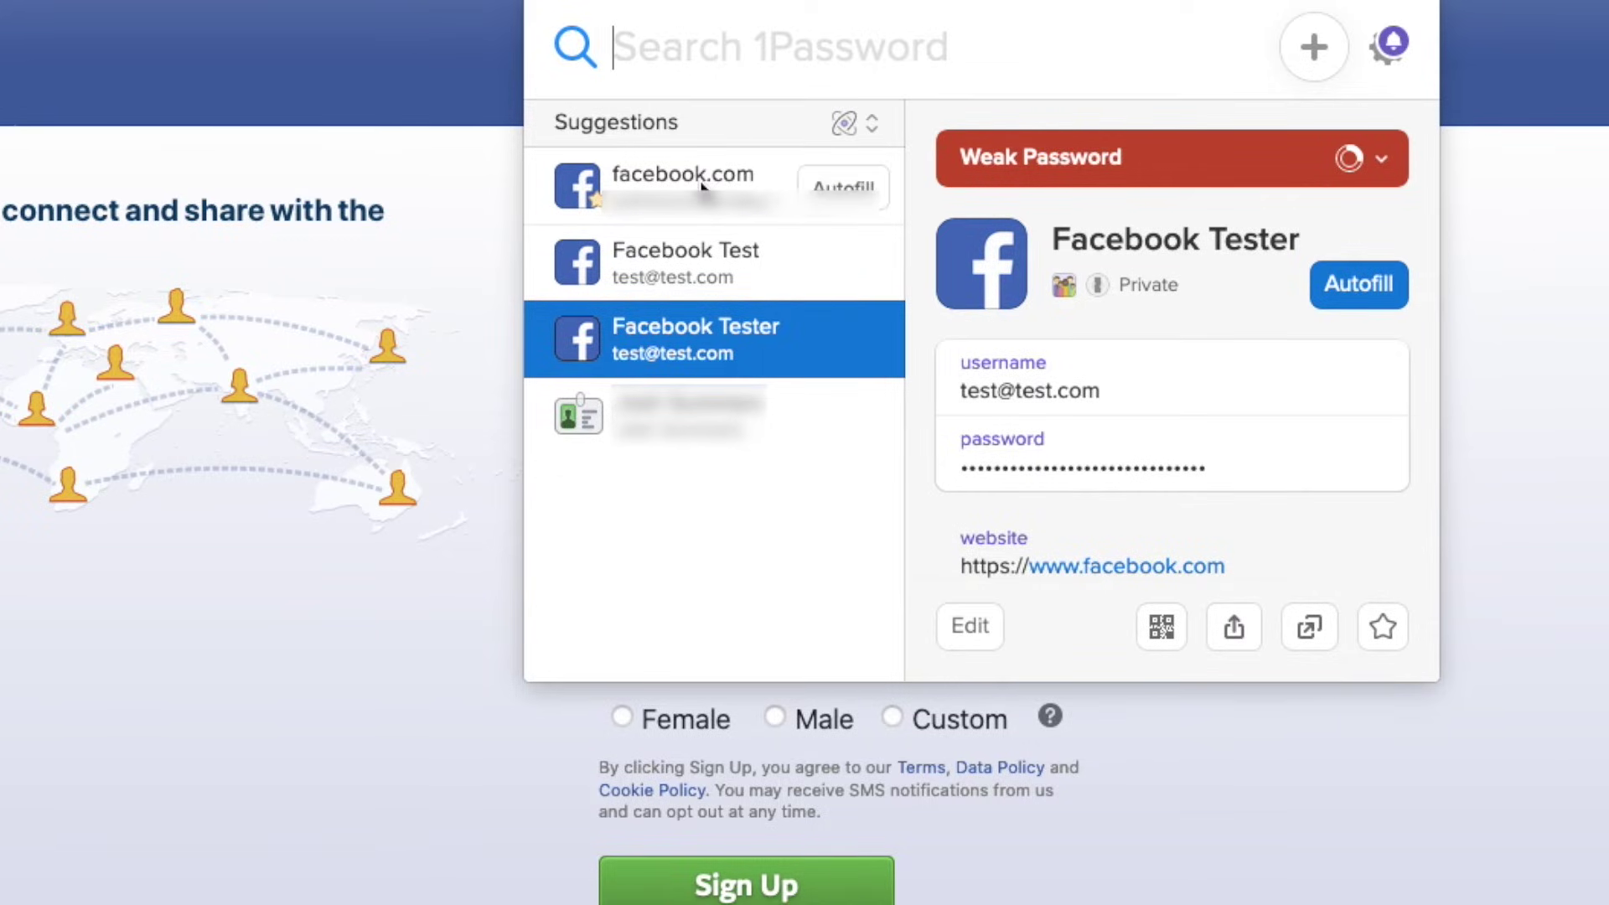
mouse_move(695, 339)
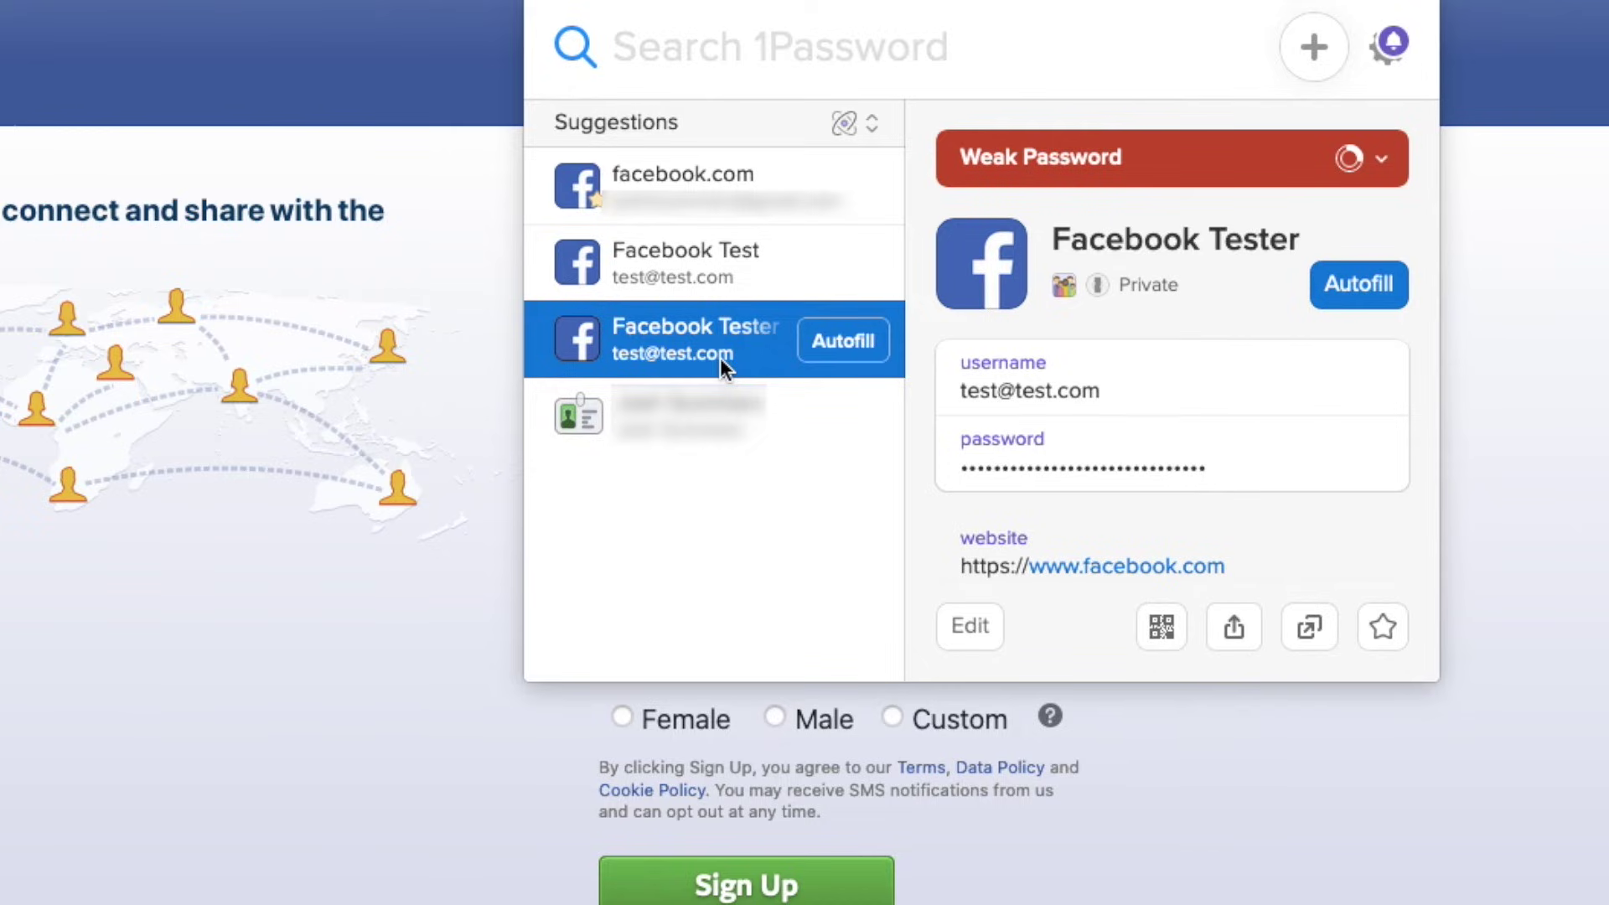
click(720, 359)
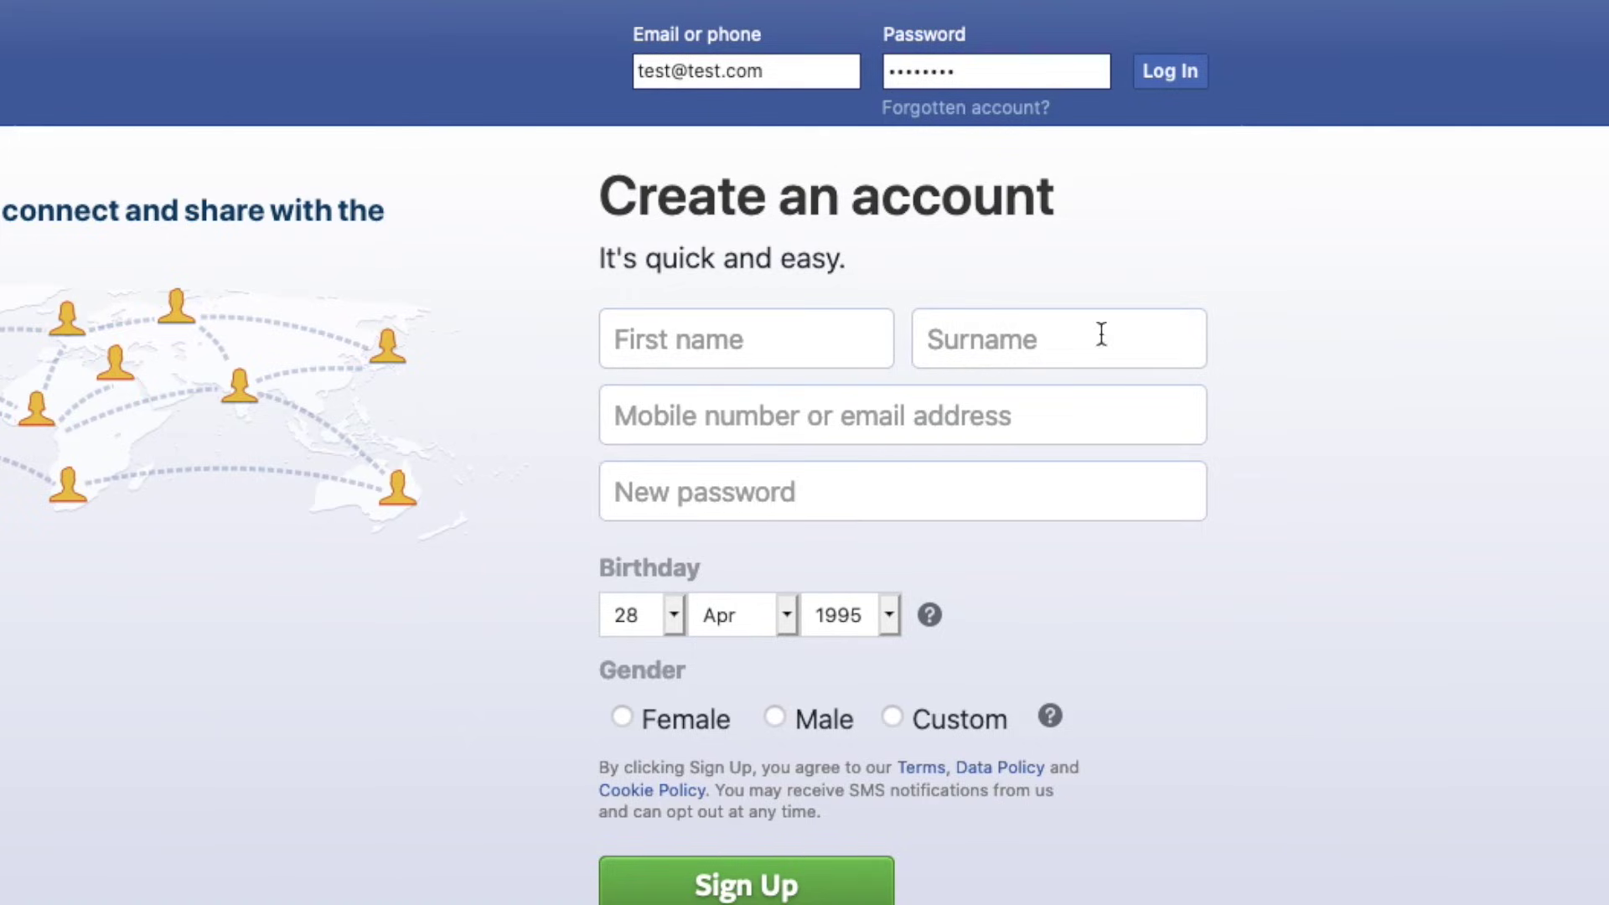
Step: Fill Facebook's new password field with 1Password's suggested strong password
click(836, 487)
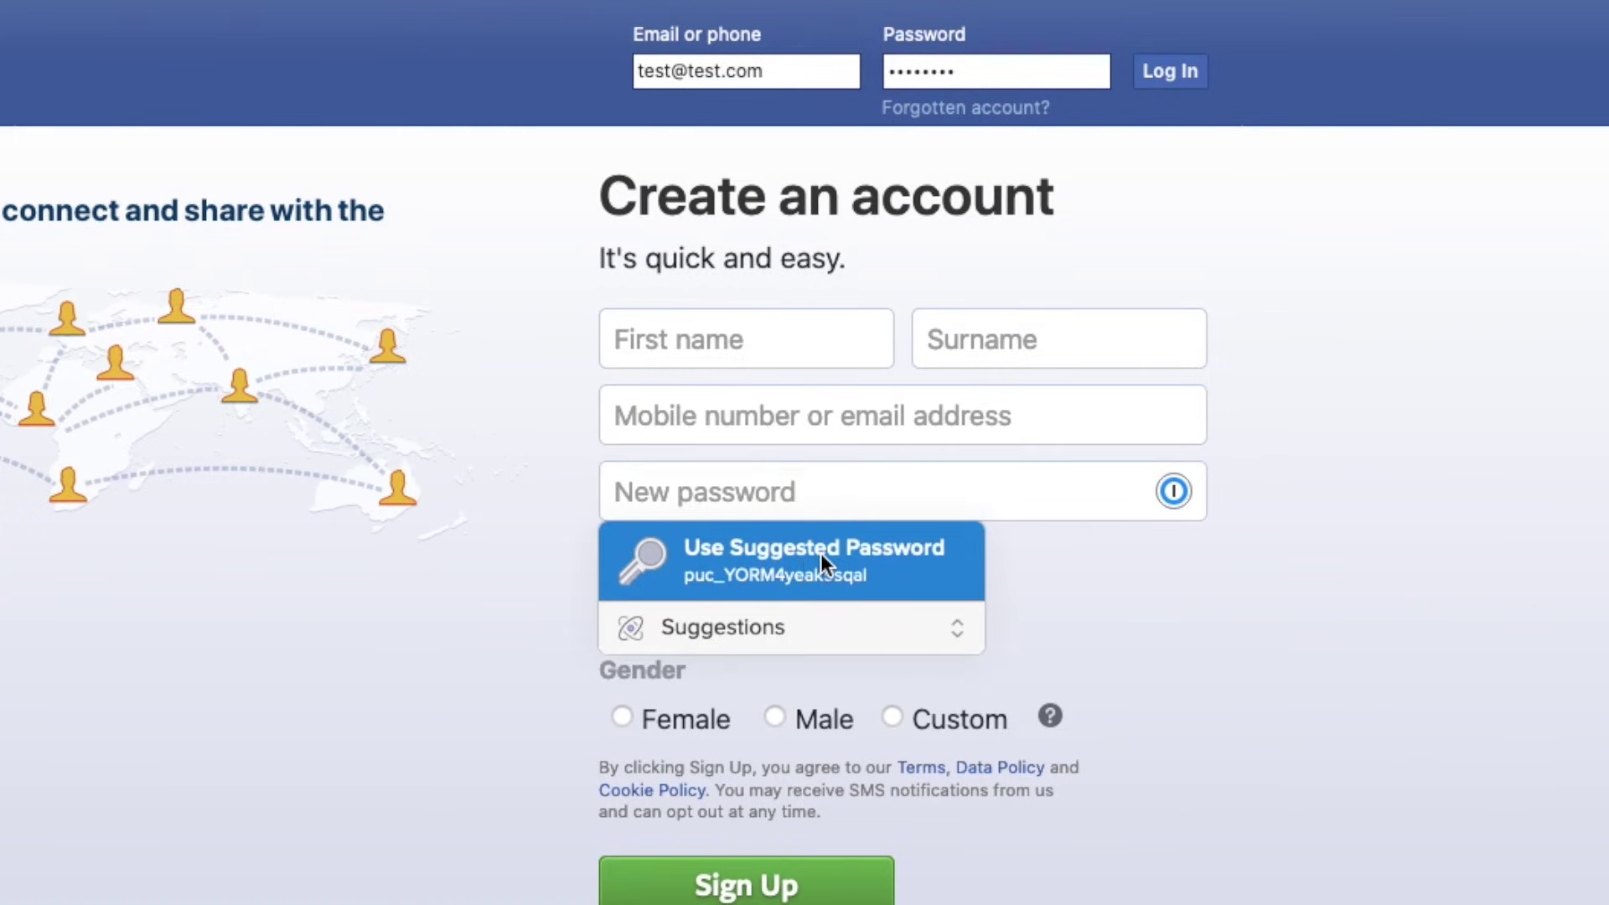
click(863, 577)
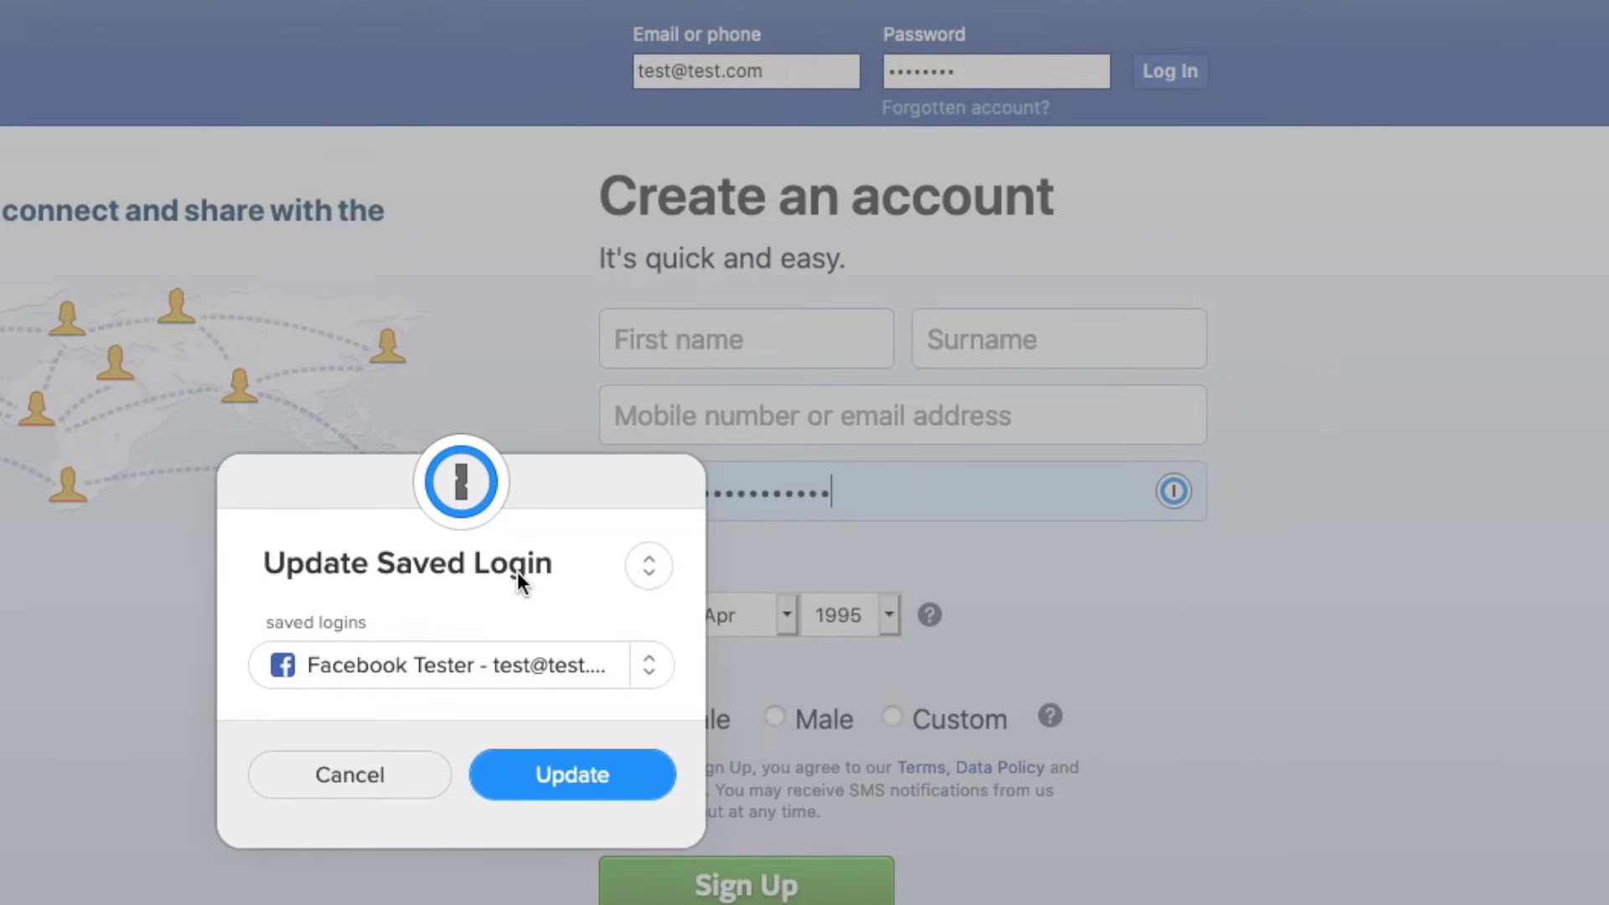